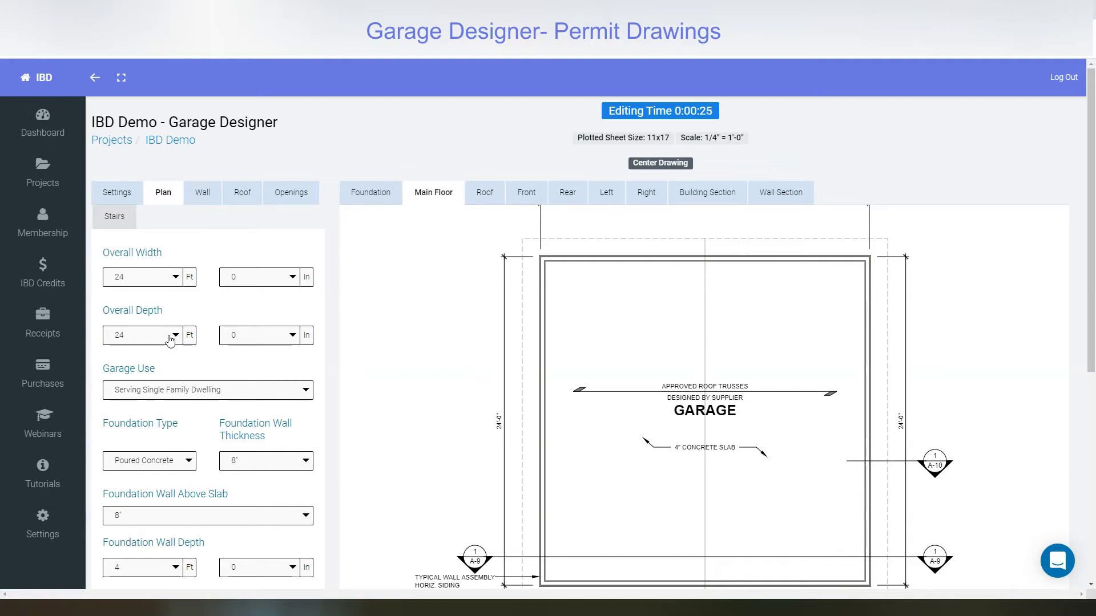
Step: Add a garage door opening to the front wall and centre it on that wall
click(200, 194)
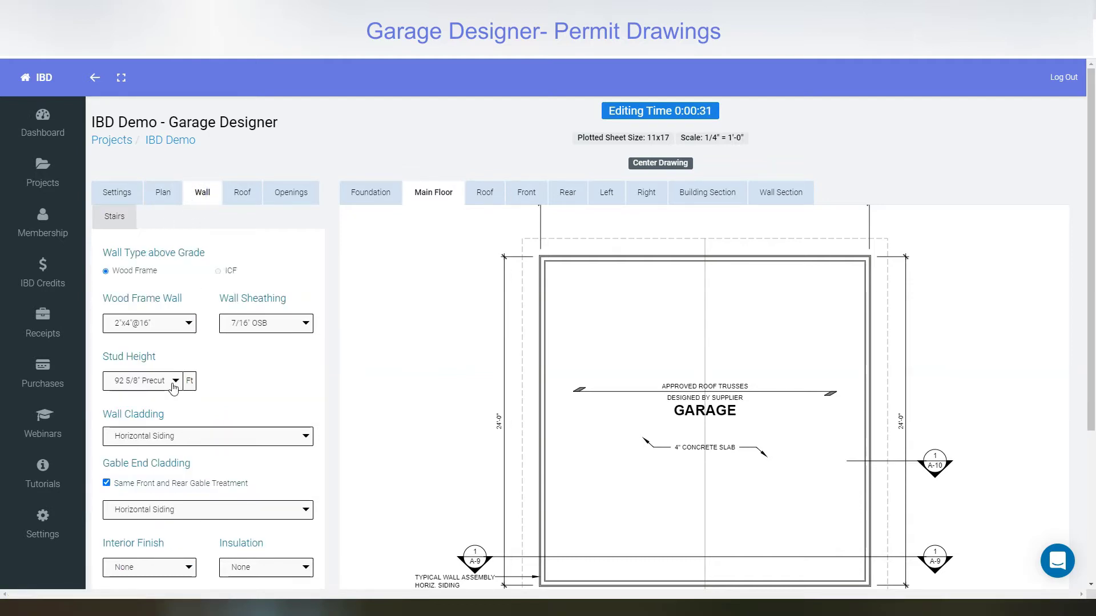
click(231, 197)
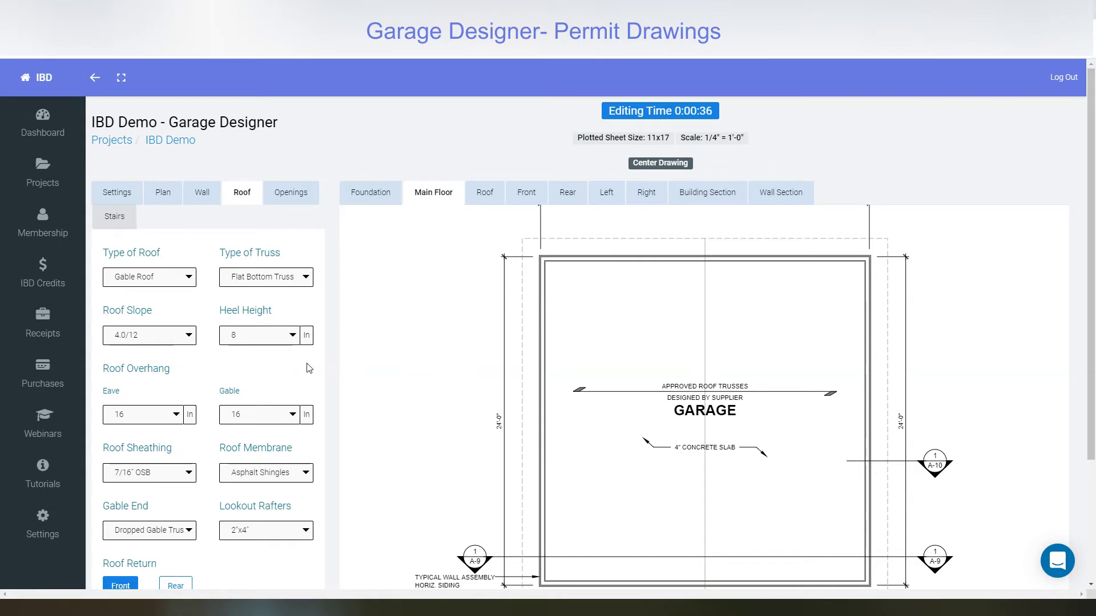
click(290, 194)
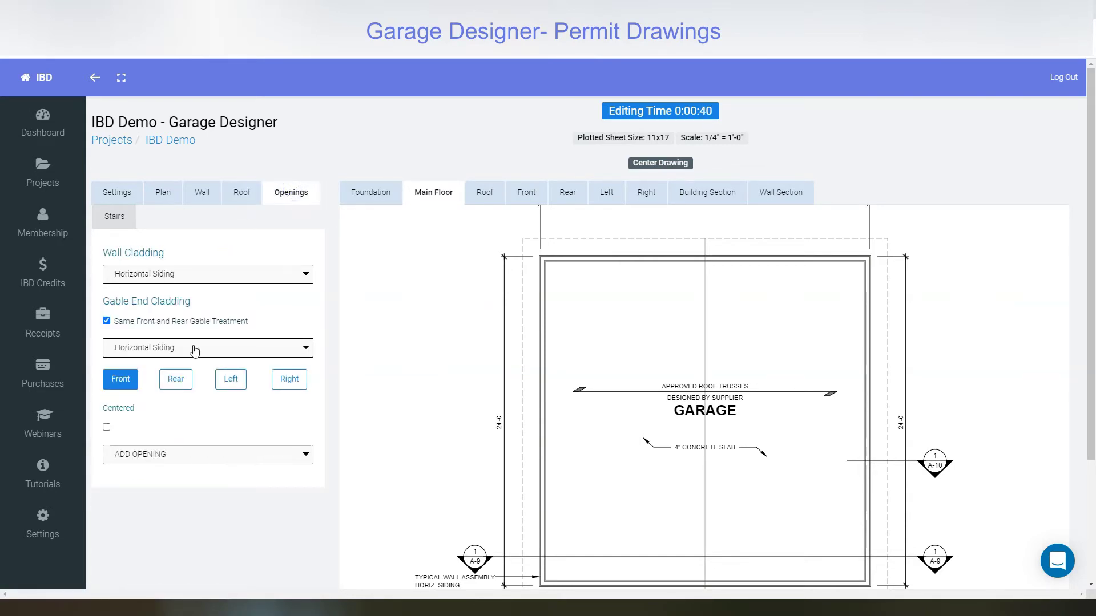
click(177, 456)
click(153, 481)
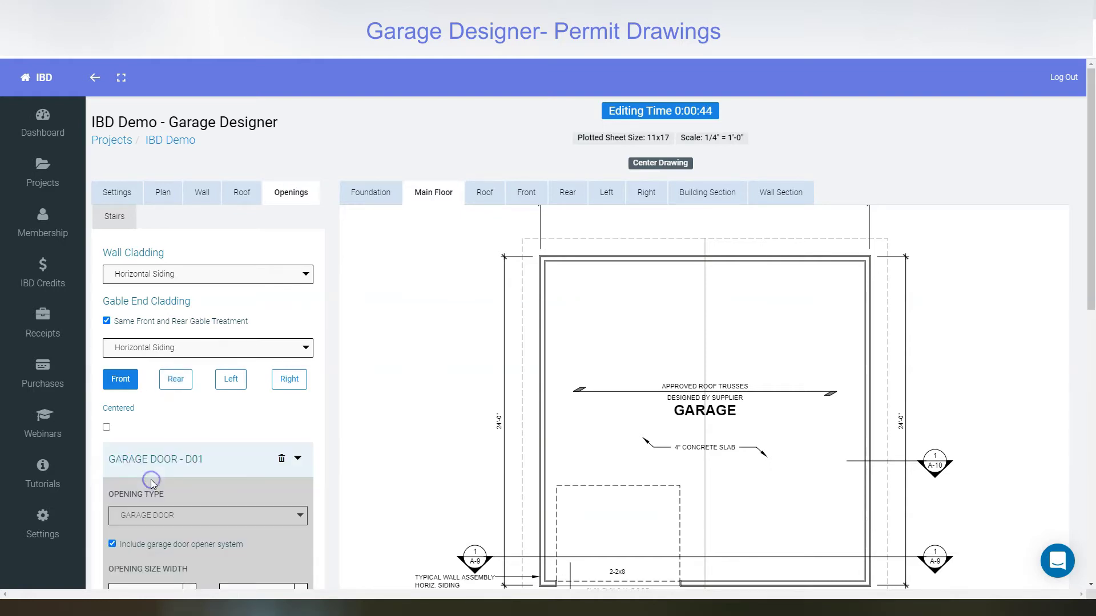
click(106, 428)
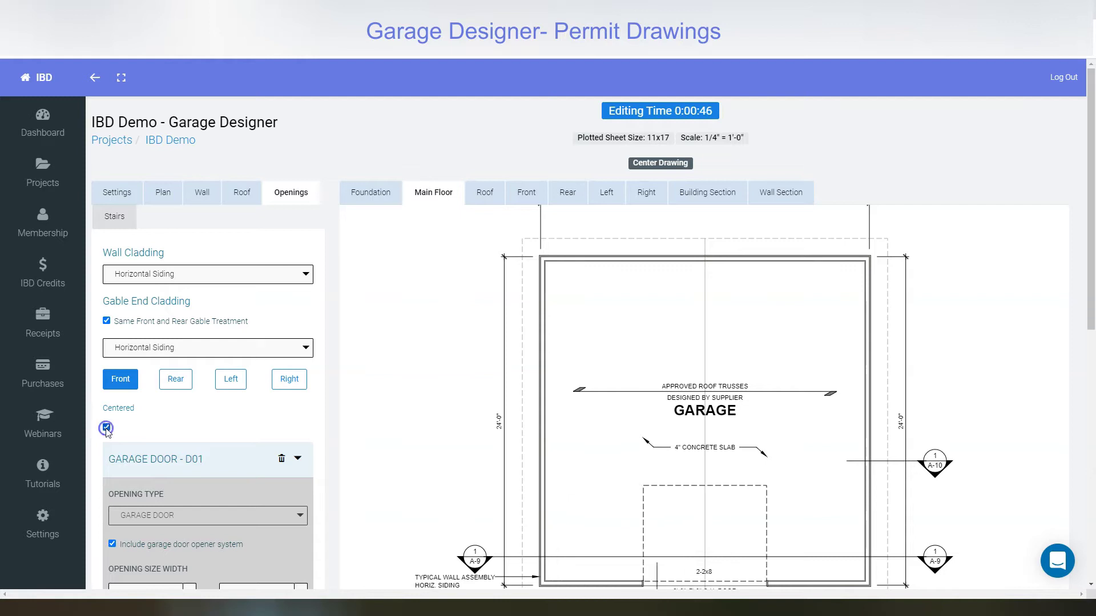
Step: Set the front garage door's opening width to 18 ft
scroll(214, 451, down, 1)
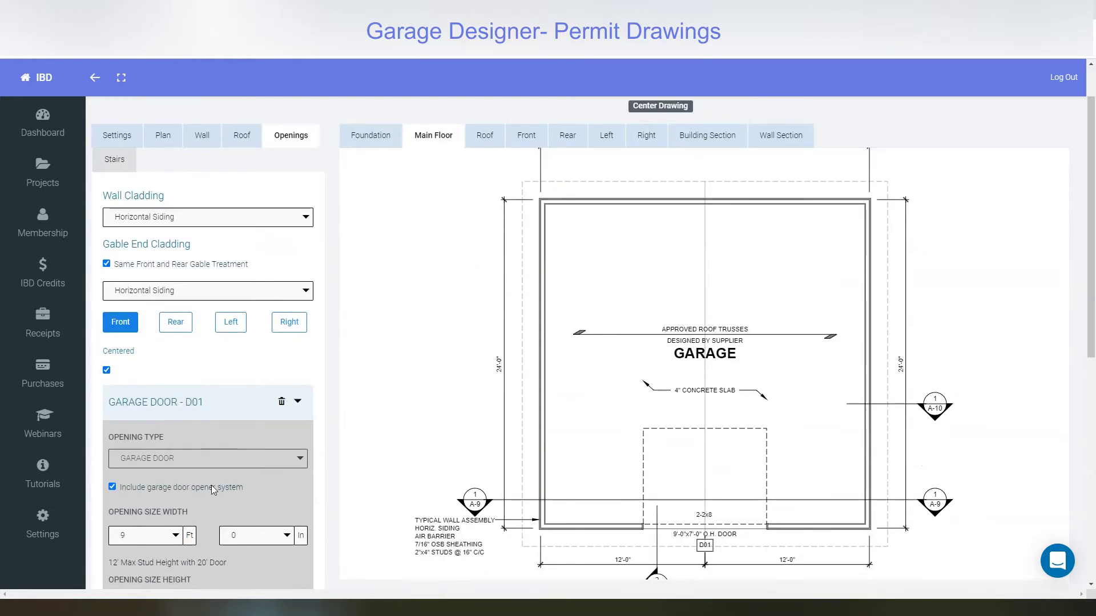
scroll(211, 488, down, 1)
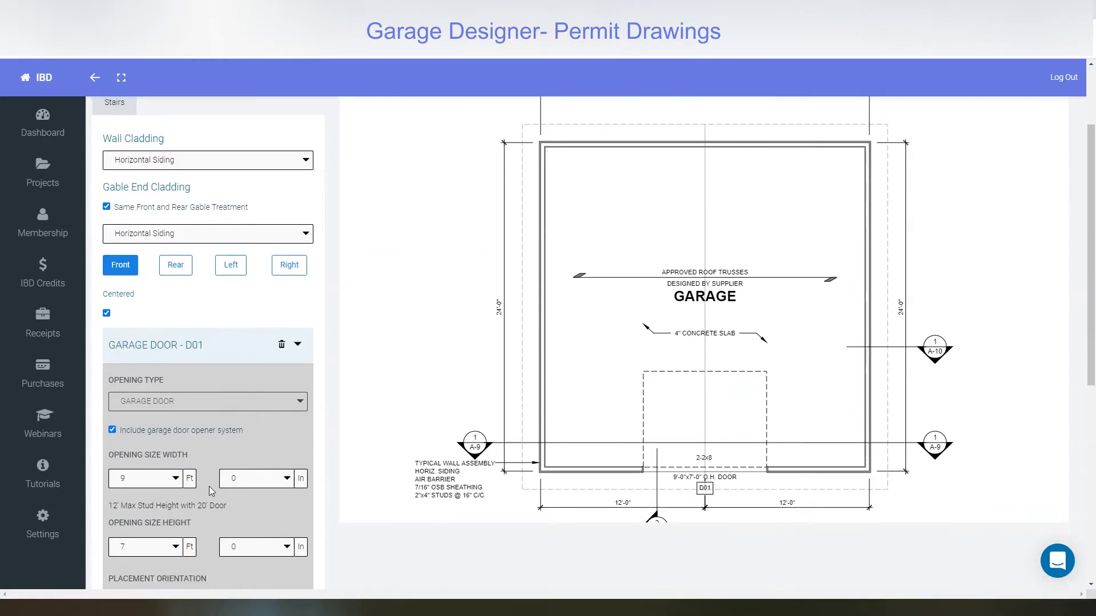
click(165, 482)
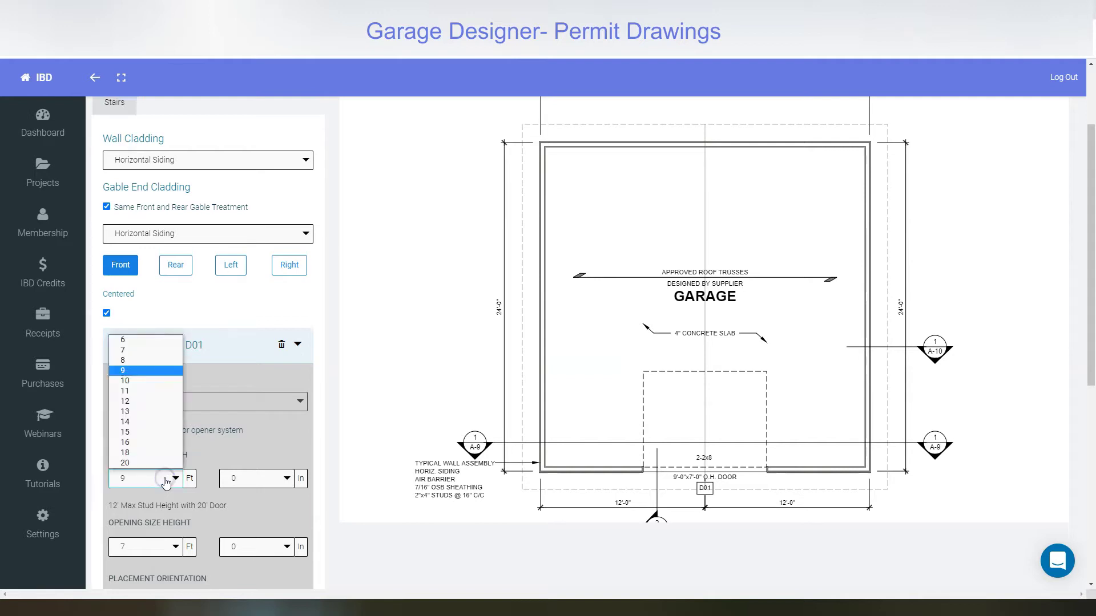
click(148, 453)
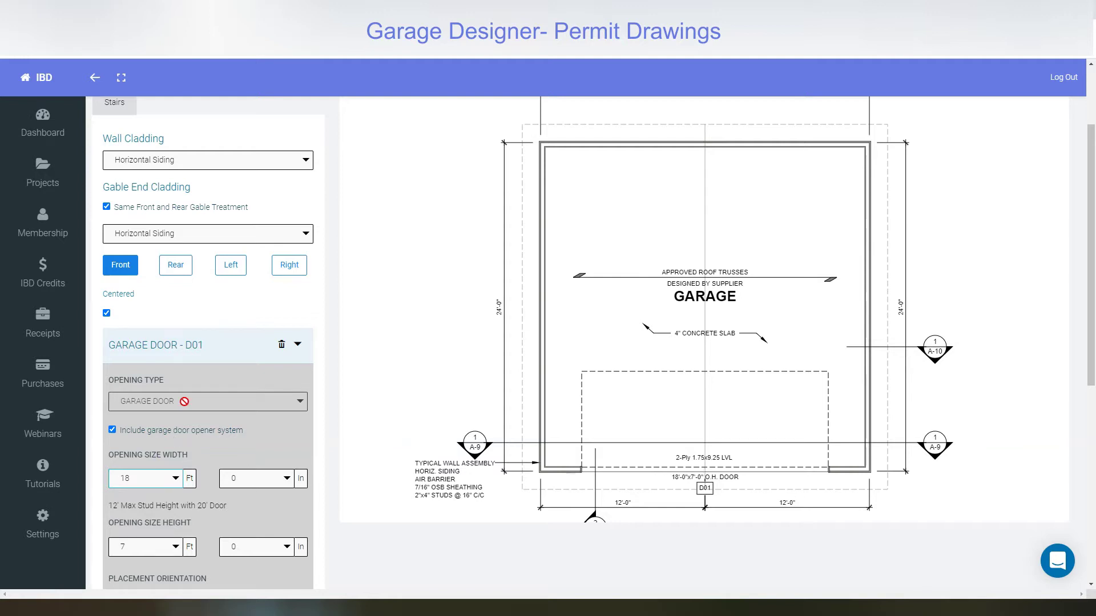
Step: Add a garage door opening to the garage's left wall and set its width to 15 ft
click(230, 265)
click(198, 341)
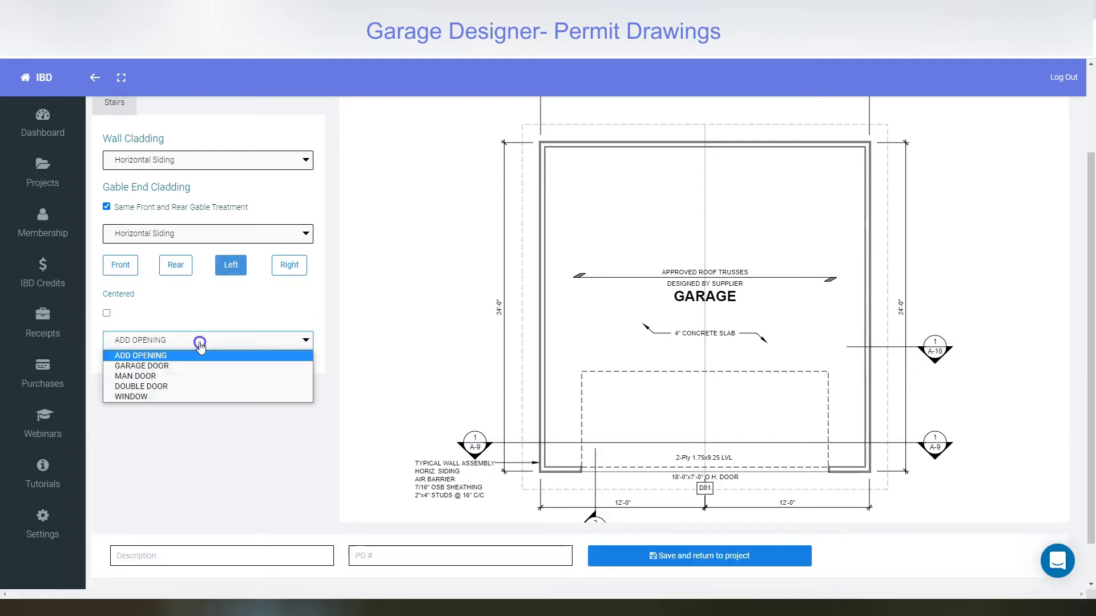
click(145, 366)
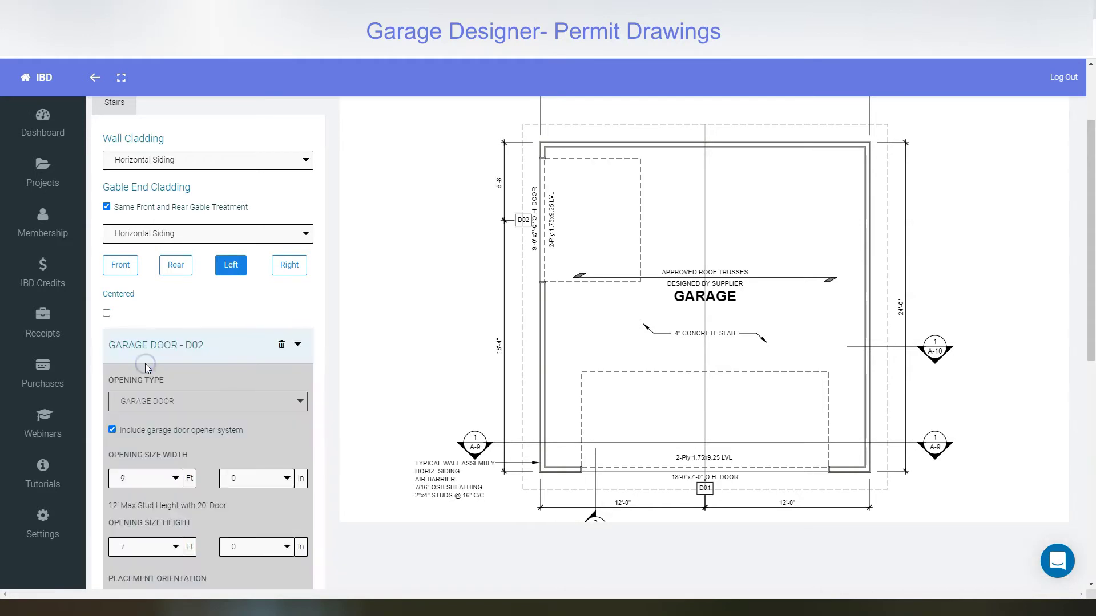
click(162, 479)
click(132, 432)
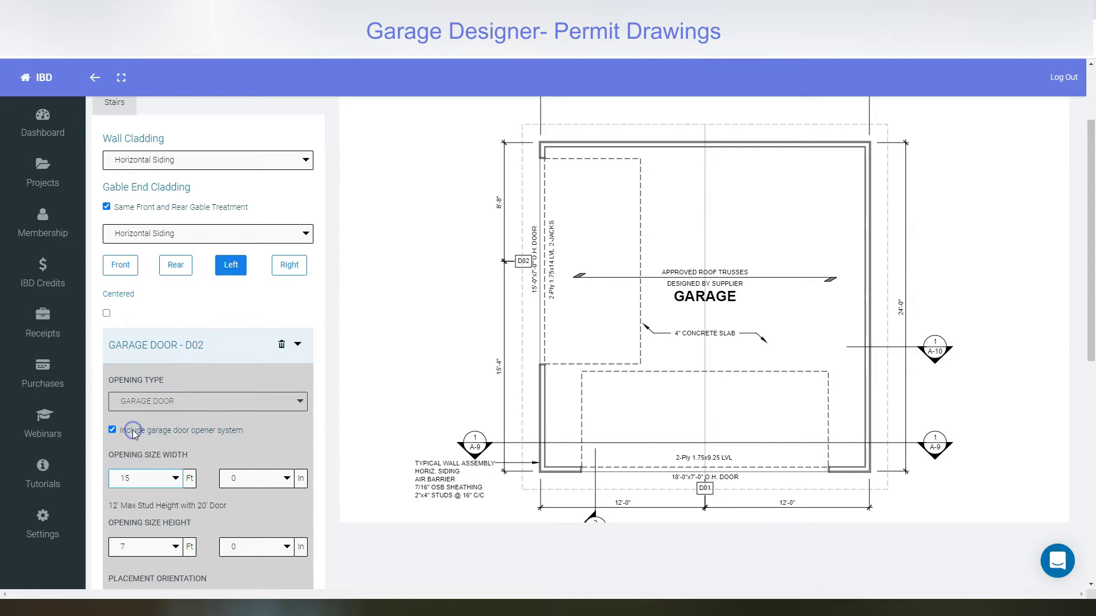
Step: Add a man door opening to the garage's right wall
click(289, 265)
click(184, 342)
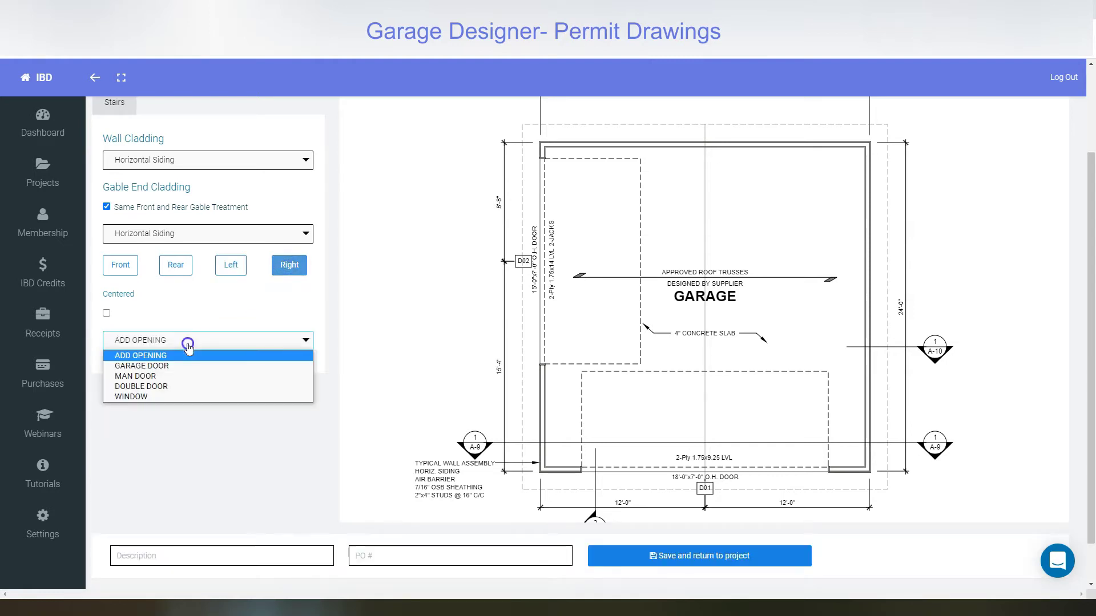
click(167, 375)
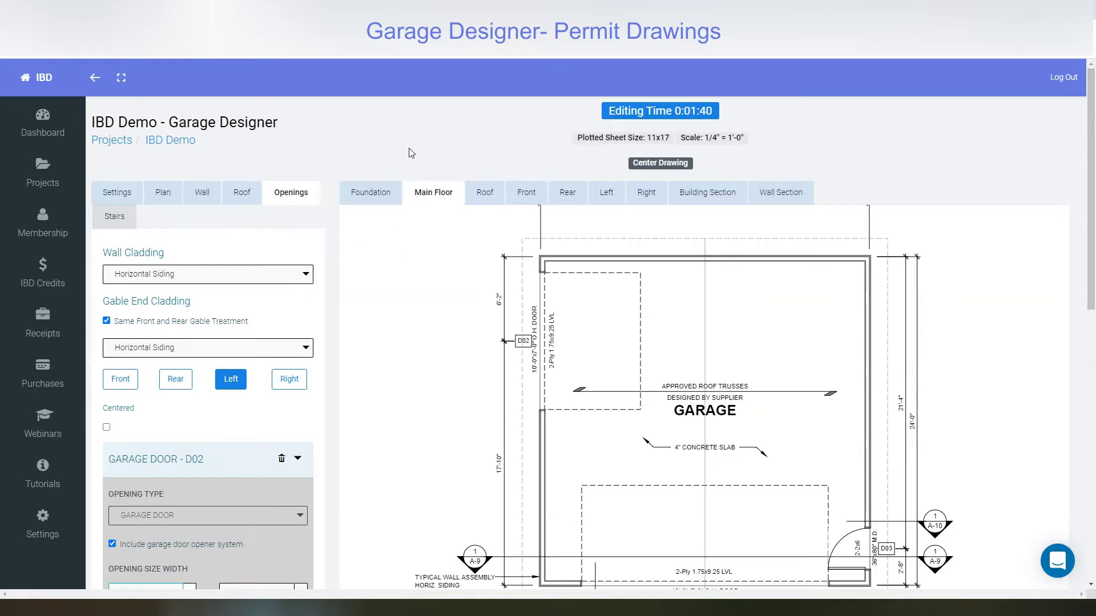
Step: Examine the rear elevation, building section, roof plan and front elevation drawings of the garage
click(568, 194)
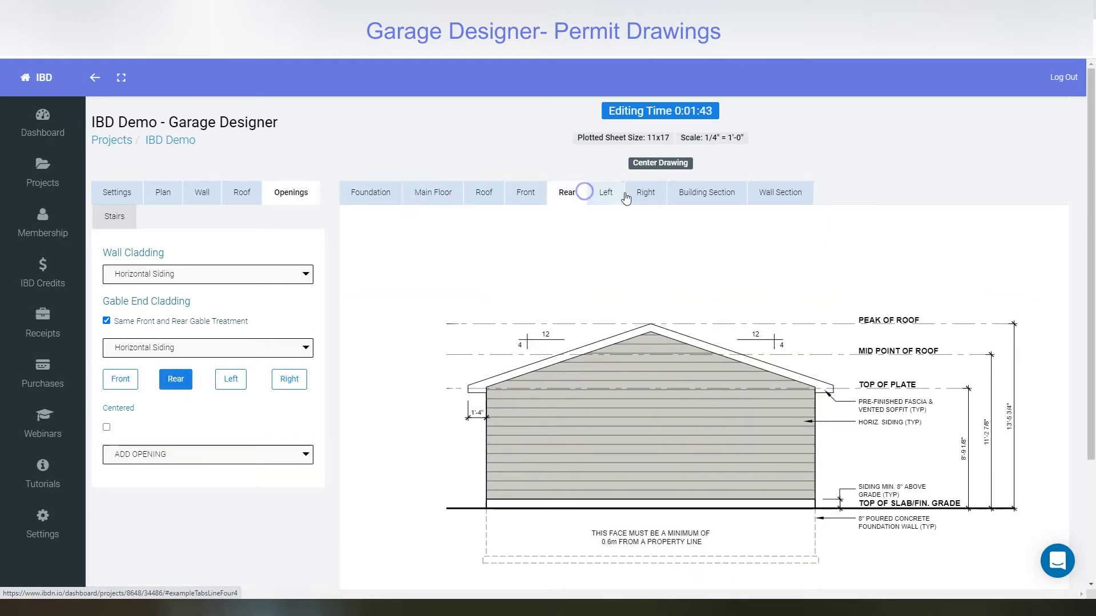
click(690, 197)
click(472, 196)
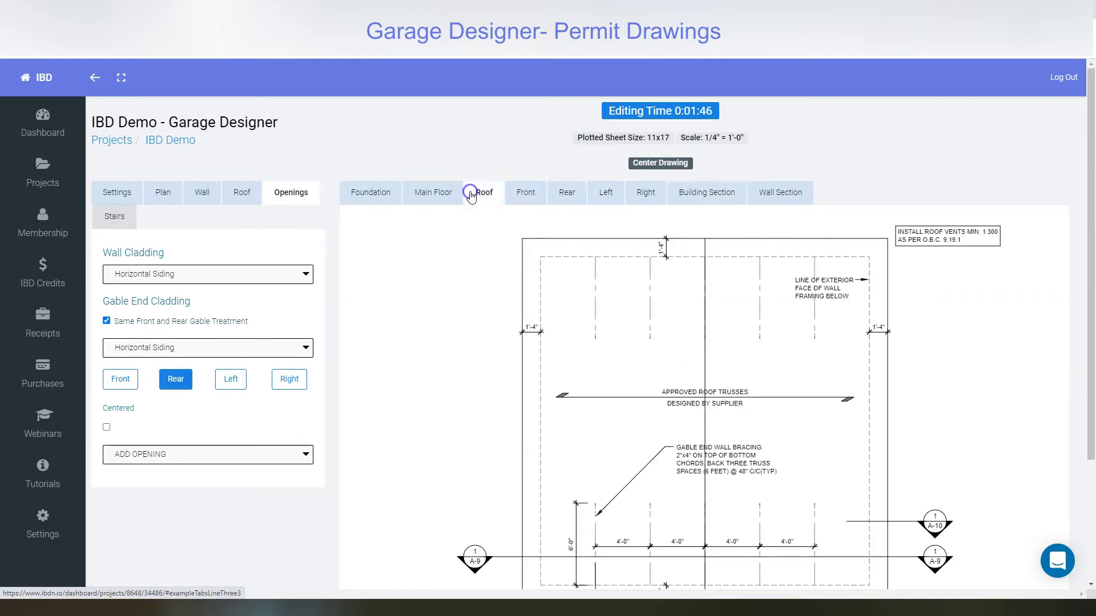
click(526, 193)
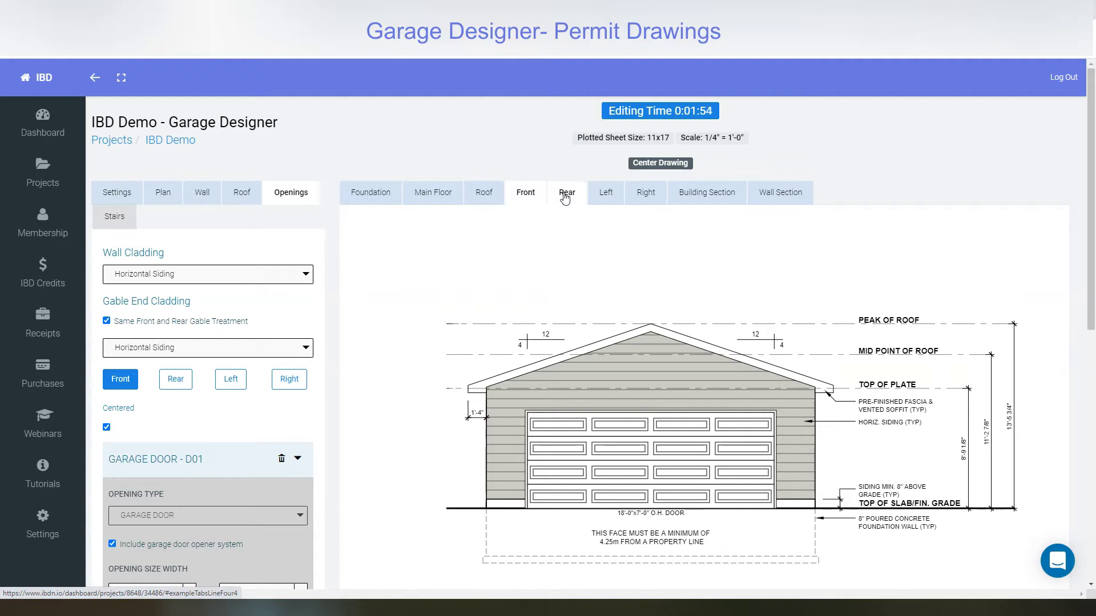
Step: Save the garage design and return to the project page
scroll(294, 248, down, 5)
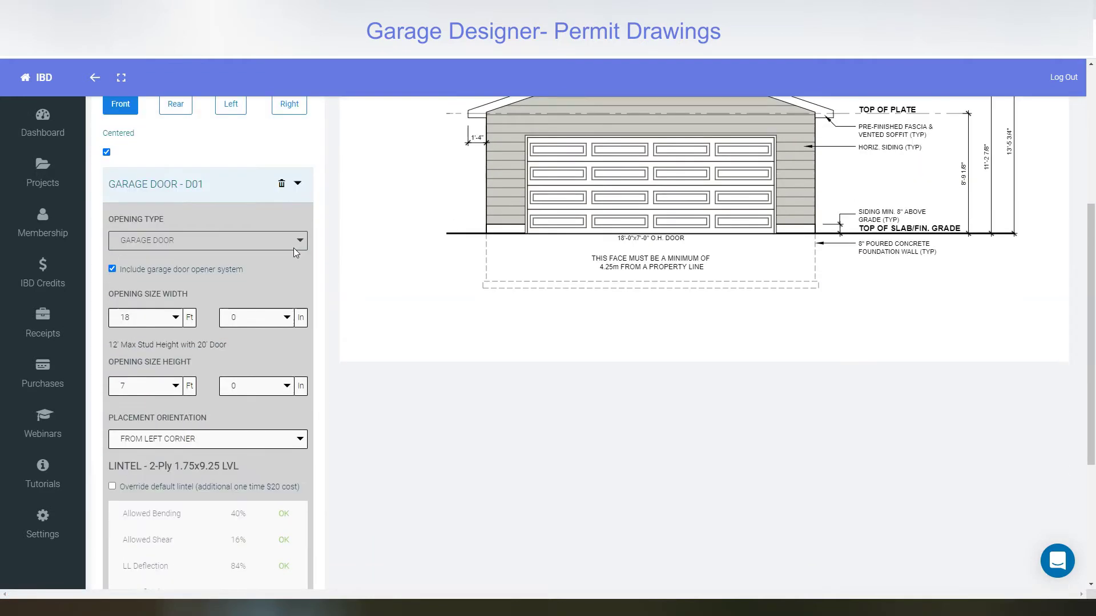
scroll(294, 248, down, 4)
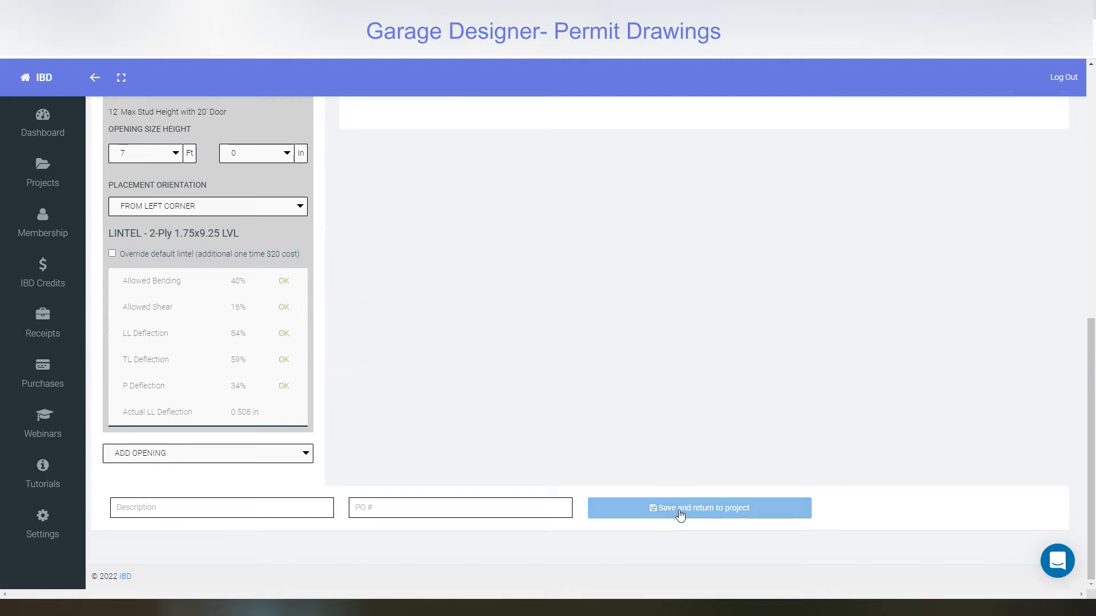
click(681, 515)
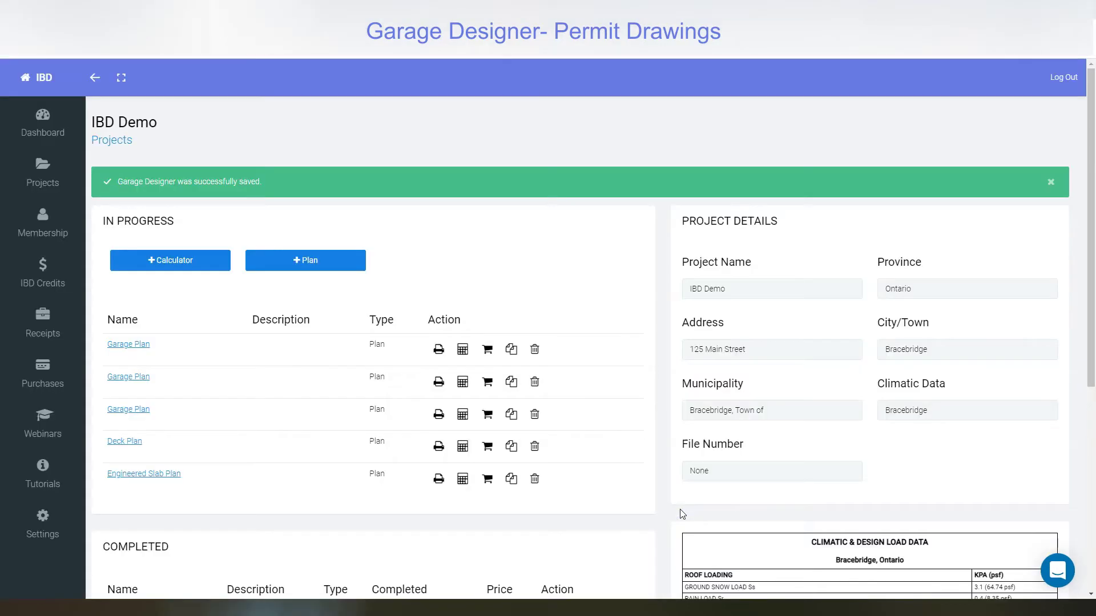
Step: Open the print preview of the first garage plan, look through its drawing sheets and close it
click(439, 350)
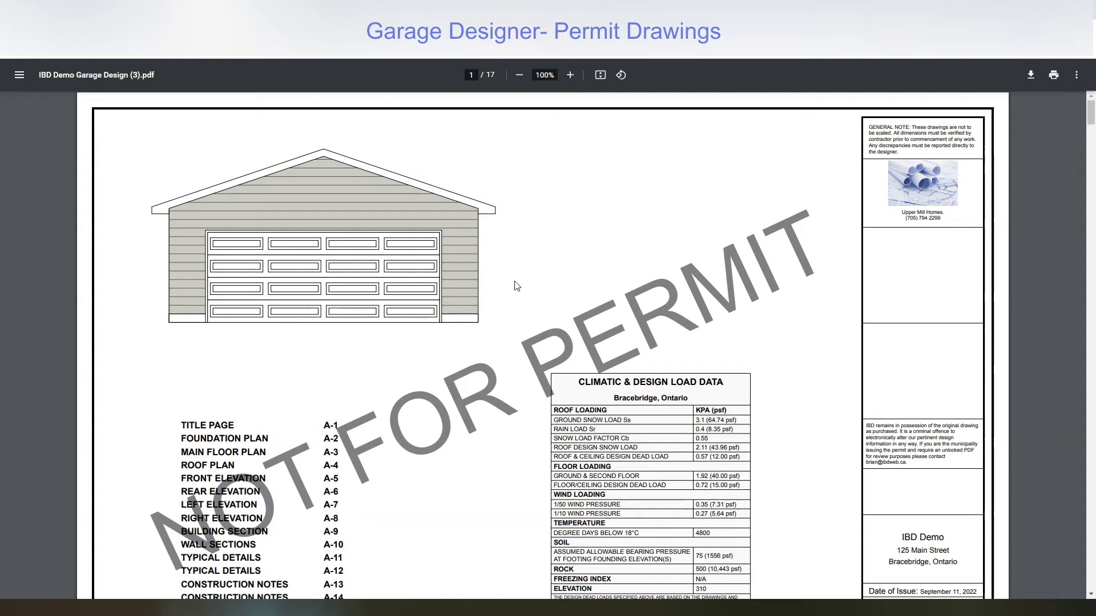
scroll(534, 288, down, 4)
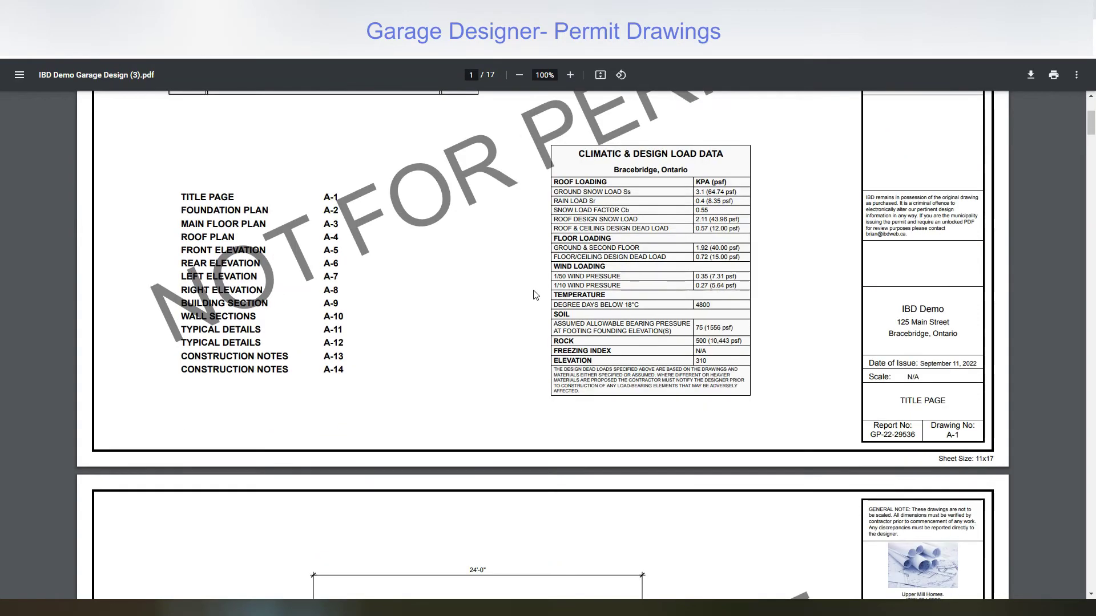
scroll(535, 295, down, 20)
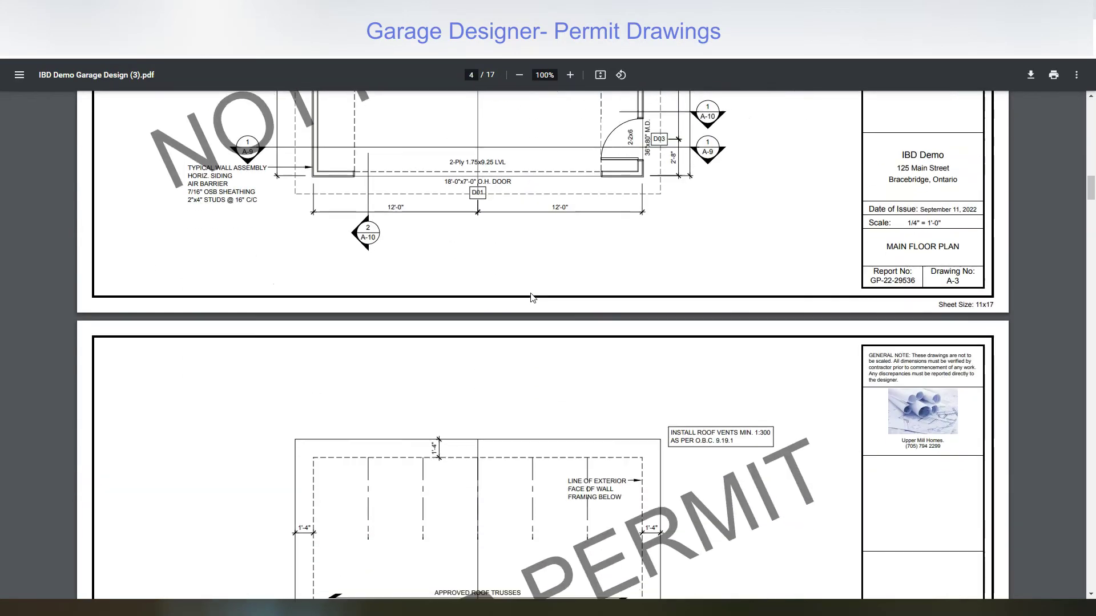
scroll(532, 296, down, 20)
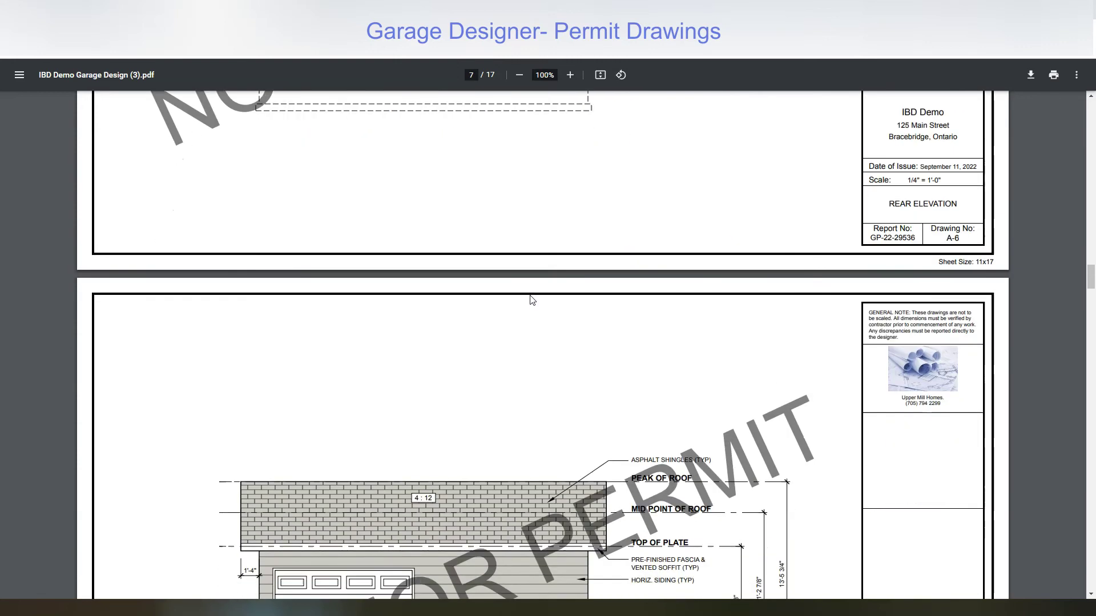
scroll(532, 301, down, 8)
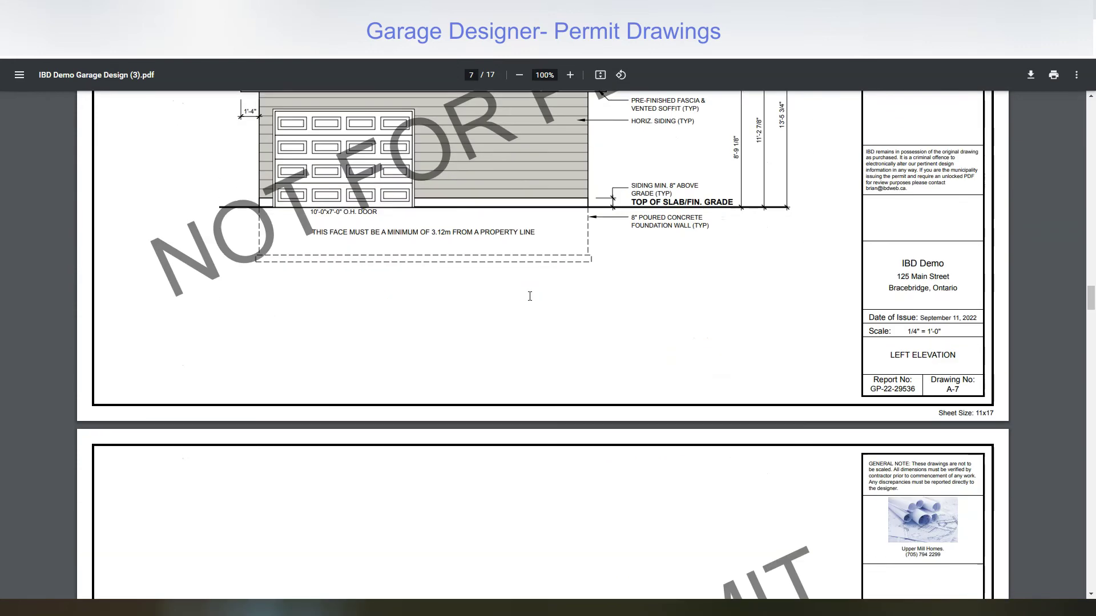
key(ctrl+w)
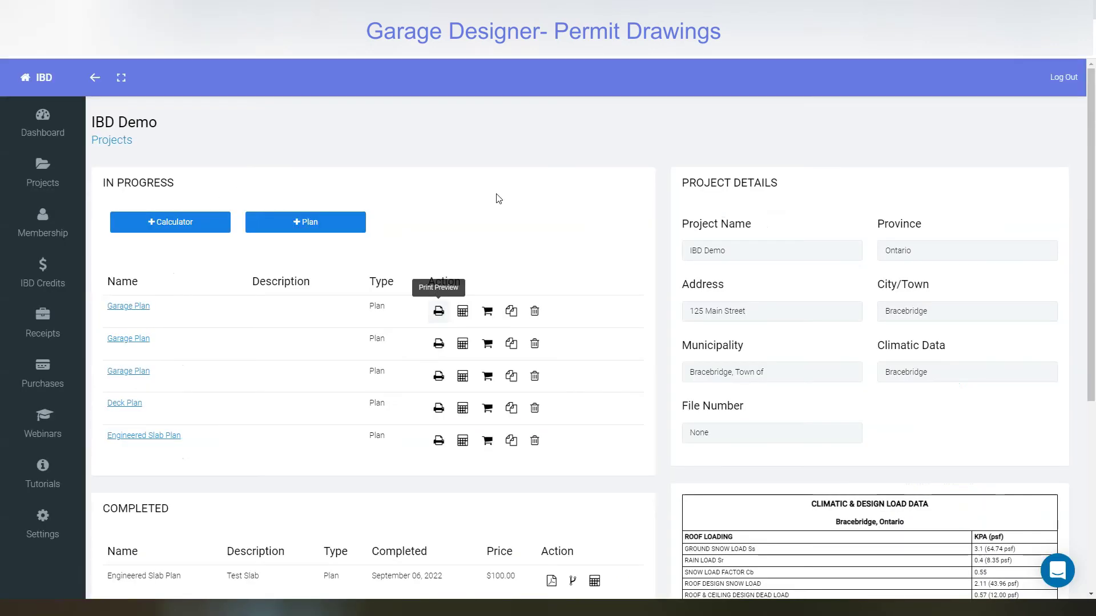
Step: Generate the first garage plan's material quantity estimate and review its foundation, framing, openings and roofing lists
click(462, 313)
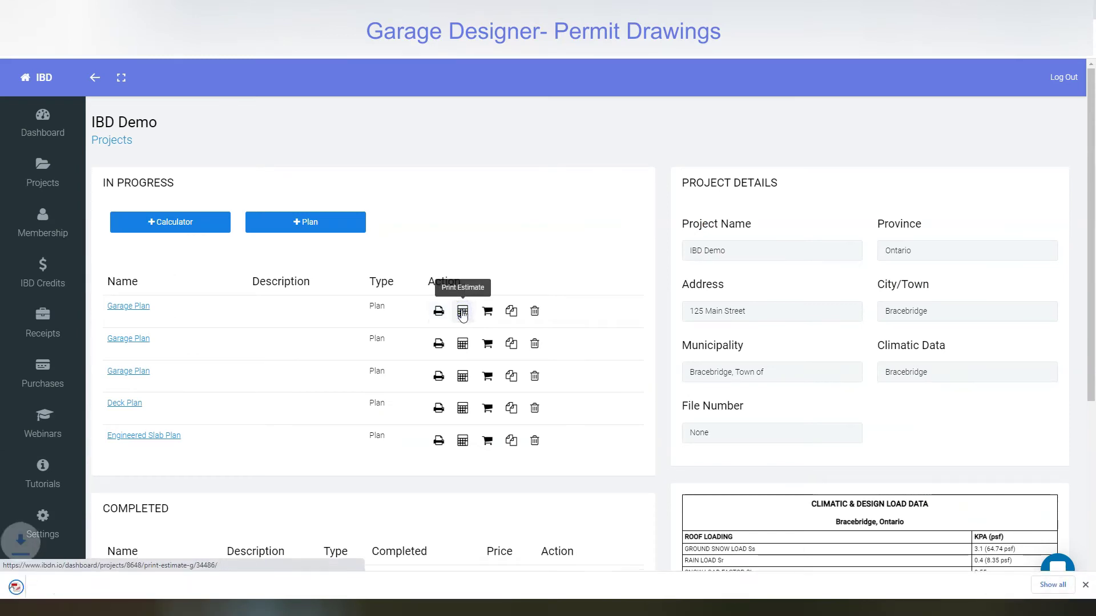
click(81, 583)
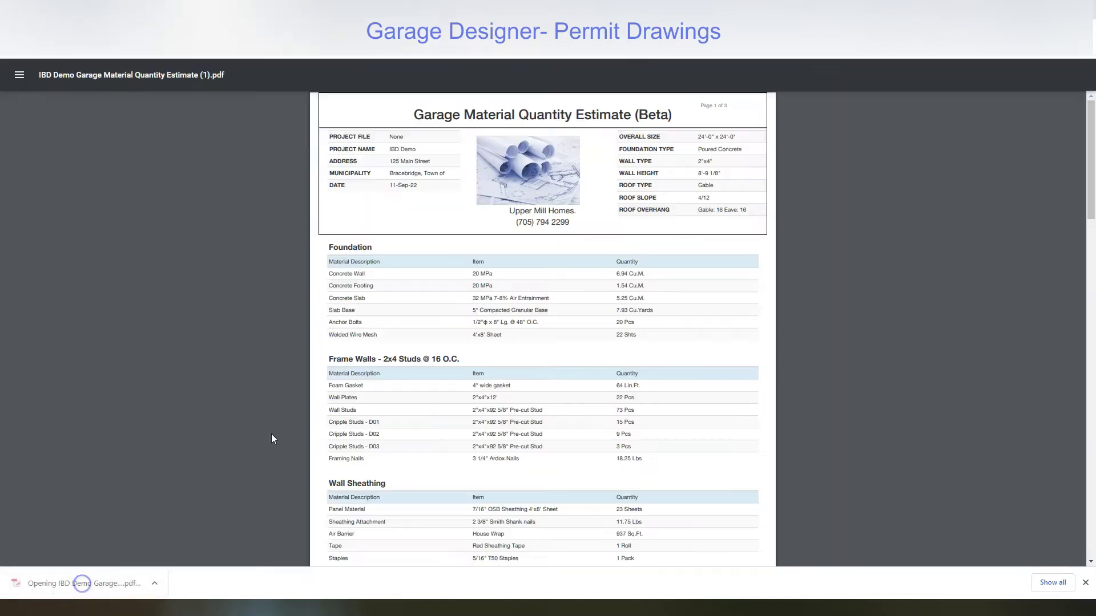
scroll(530, 368, down, 4)
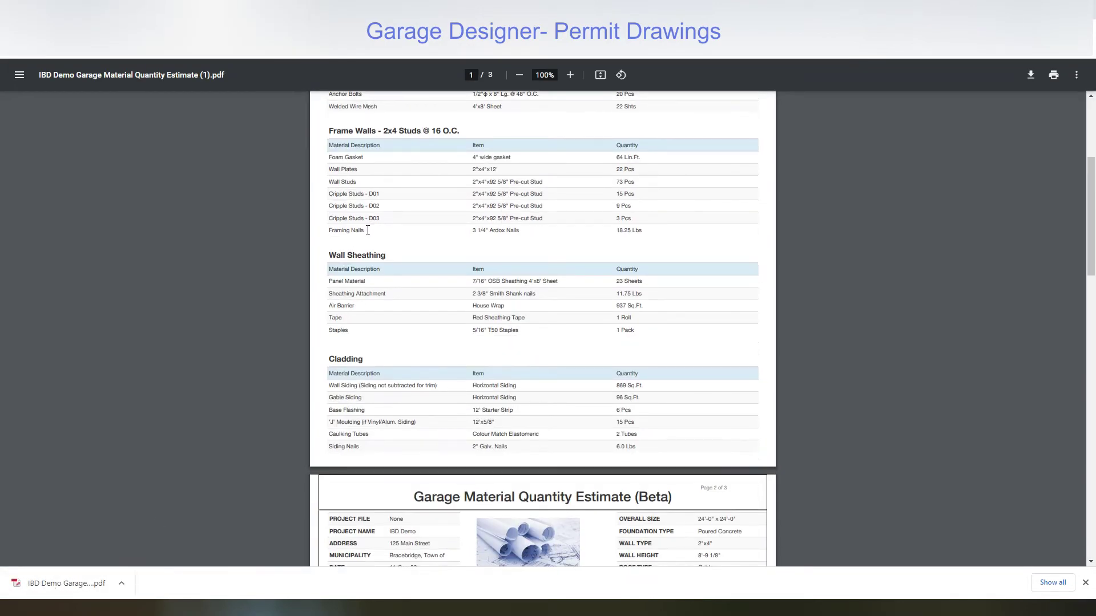
scroll(432, 377, down, 6)
scroll(433, 380, down, 6)
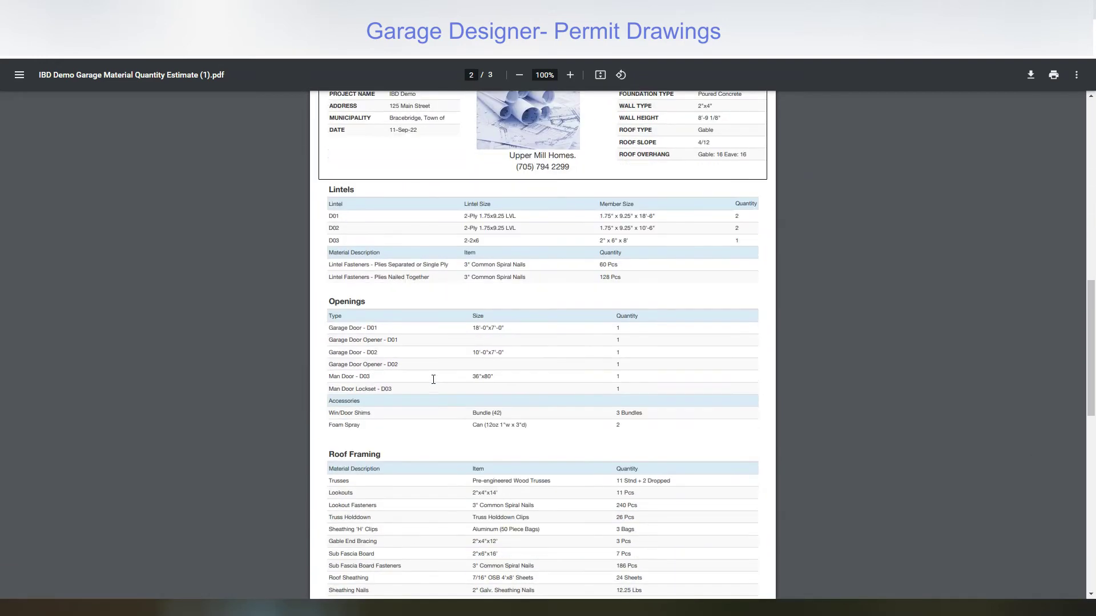
scroll(434, 383, down, 6)
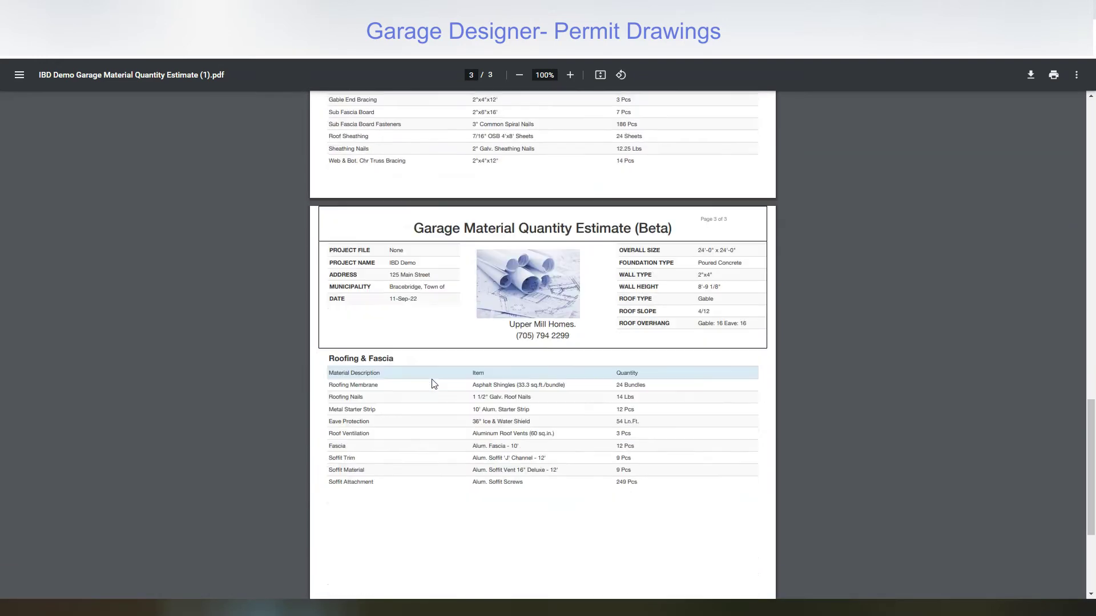
scroll(434, 375, up, 2)
scroll(433, 375, up, 20)
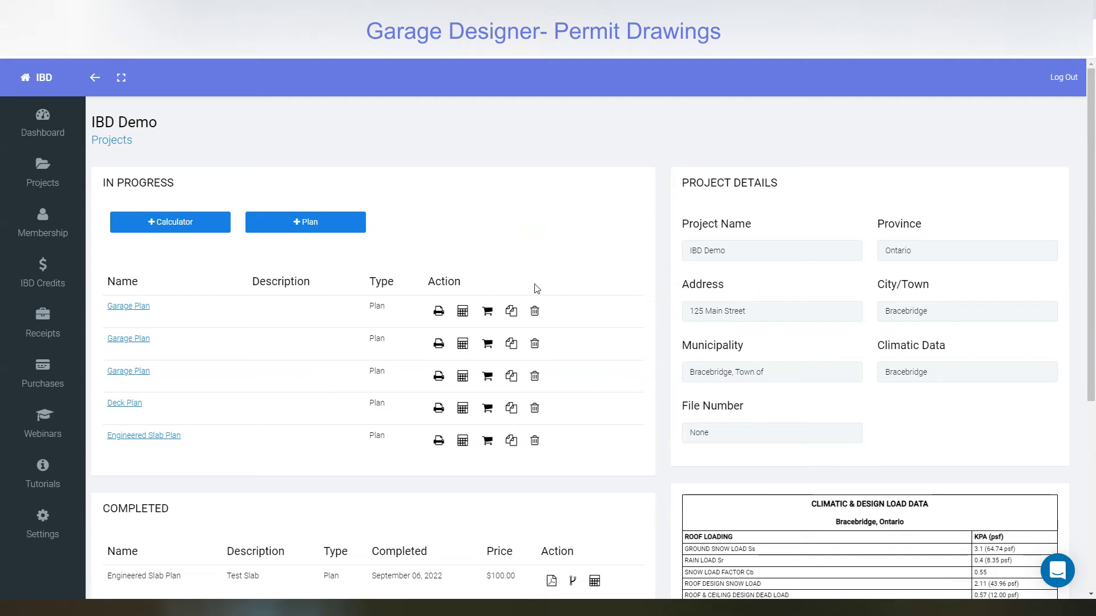
Step: Purchase the first in-progress garage plan, open its completed PDF and review the stamped title page and foundation plan
click(489, 313)
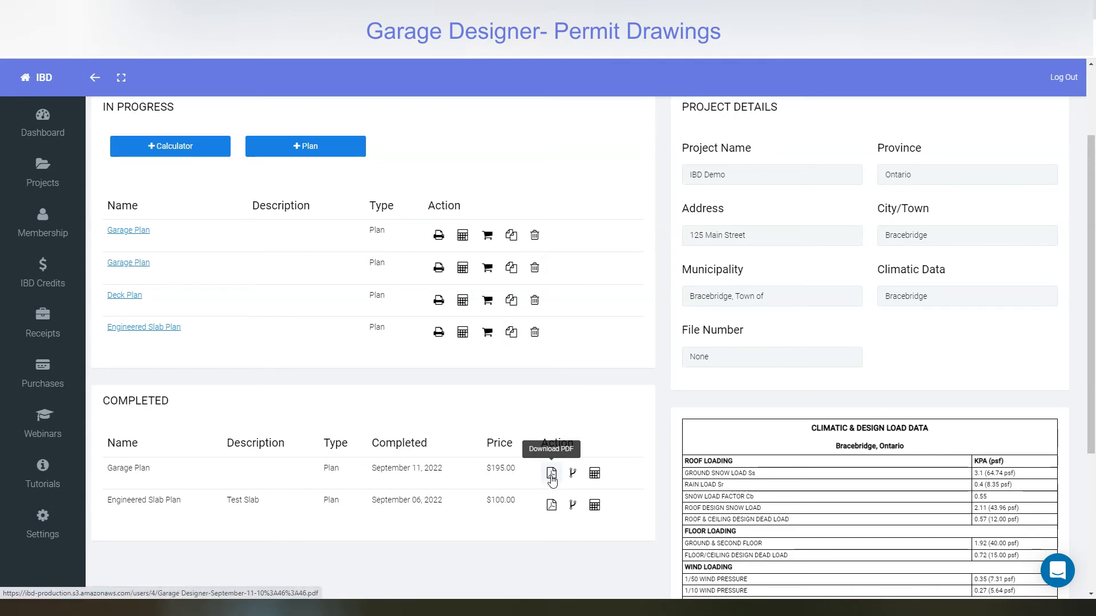
click(552, 475)
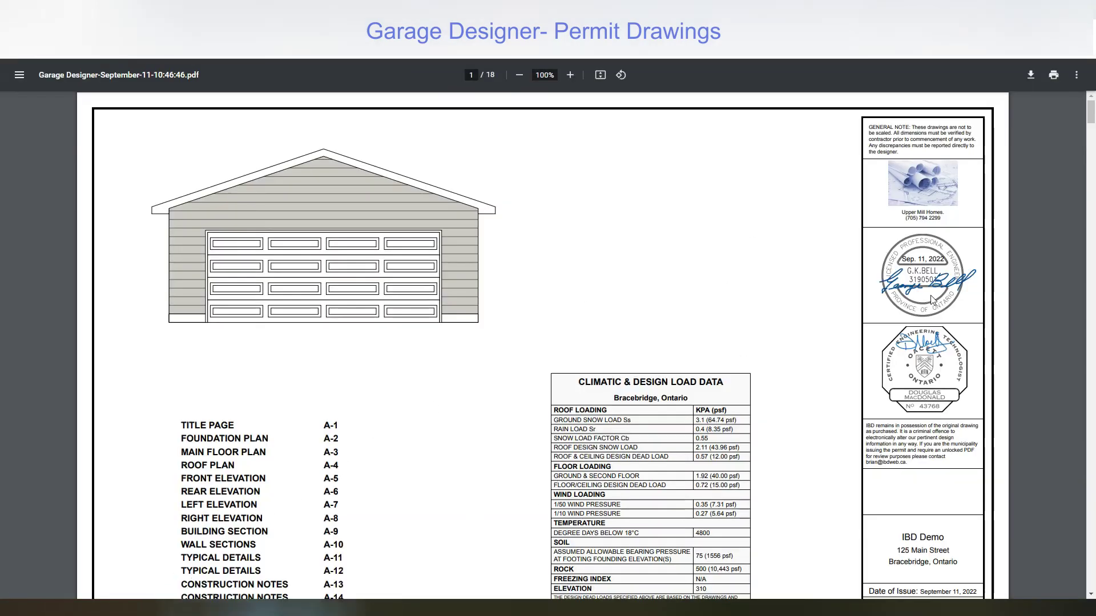
scroll(931, 289, down, 4)
scroll(931, 289, down, 10)
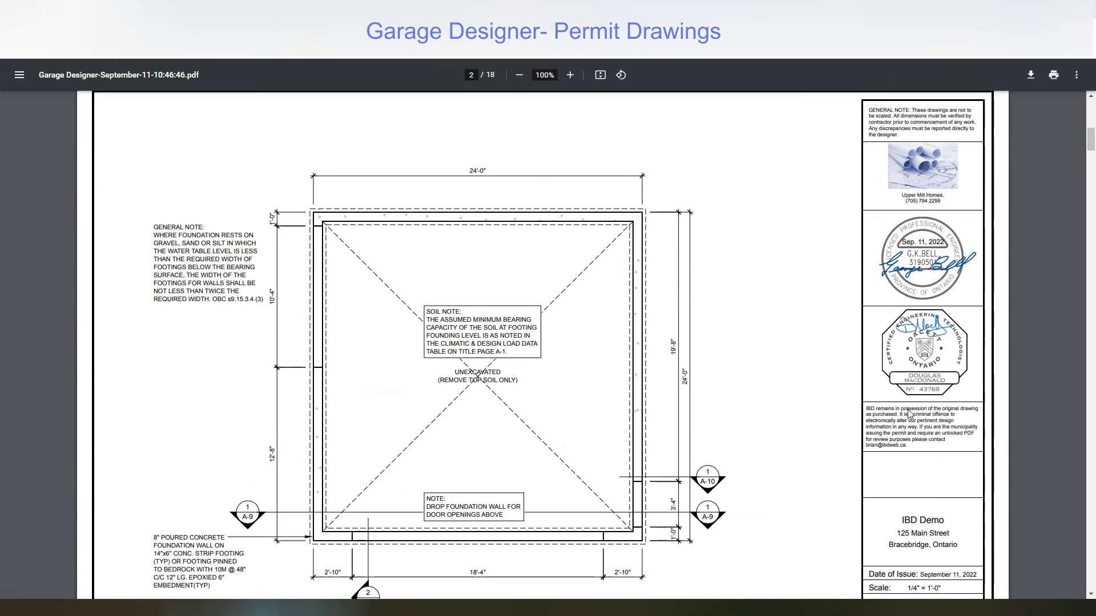
Step: Look through the remaining sheets of the stamped garage permit drawings after the foundation plan
scroll(908, 414, down, 20)
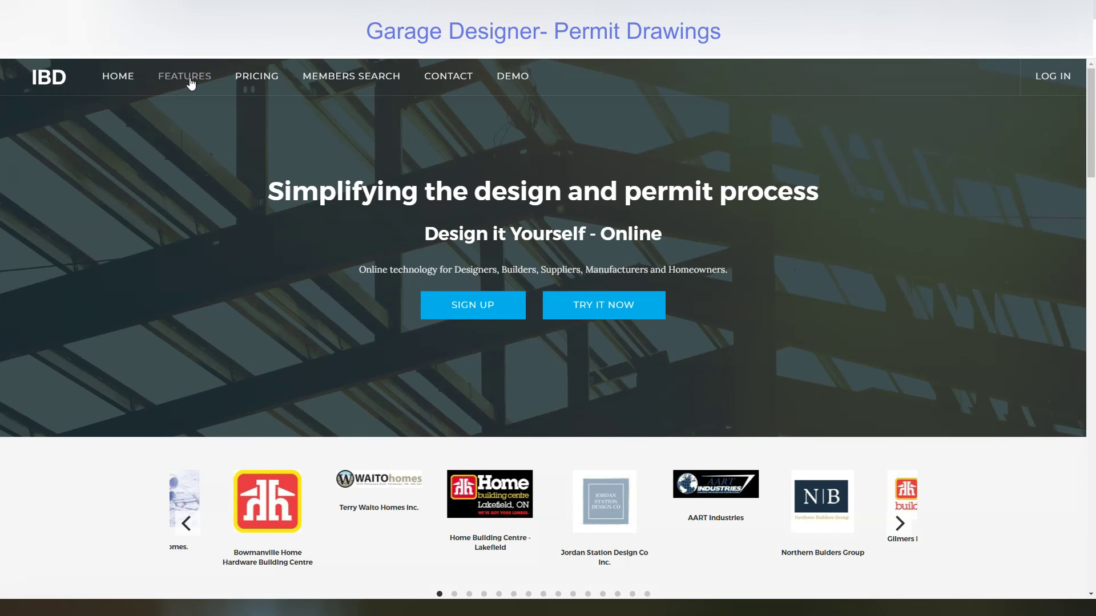
Step: Open the free trial of the Garage Designer from the website's list of design tools
click(607, 312)
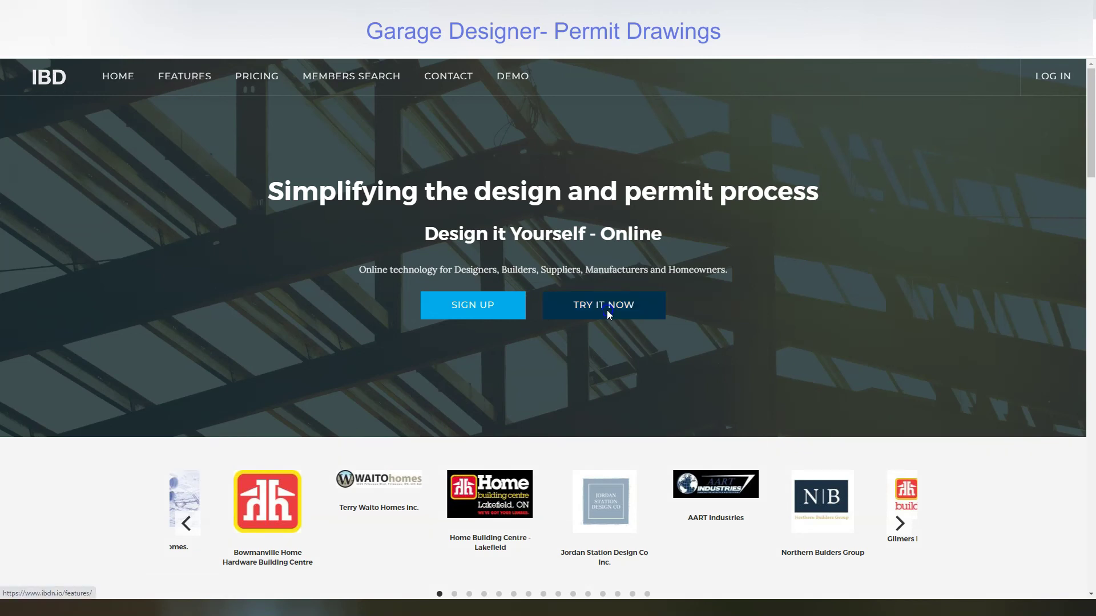
scroll(510, 382, down, 5)
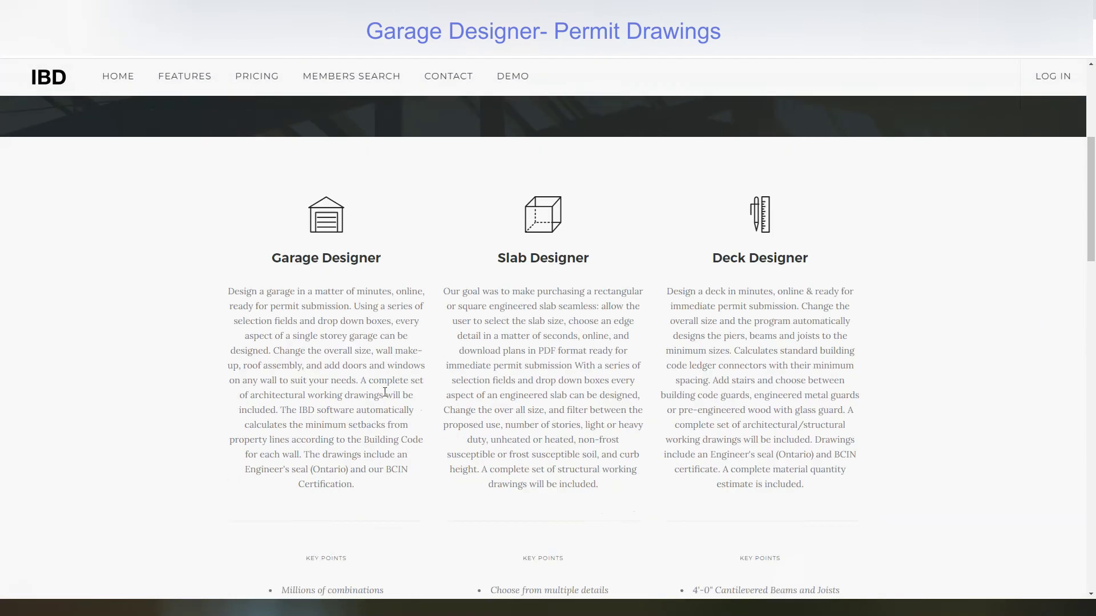
scroll(385, 393, down, 5)
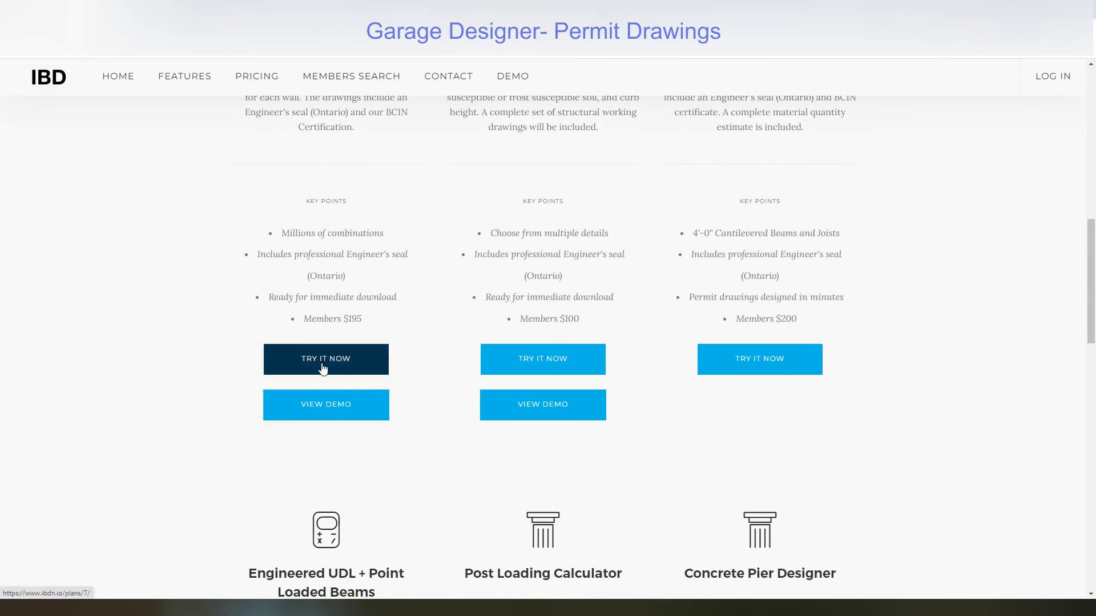
click(323, 364)
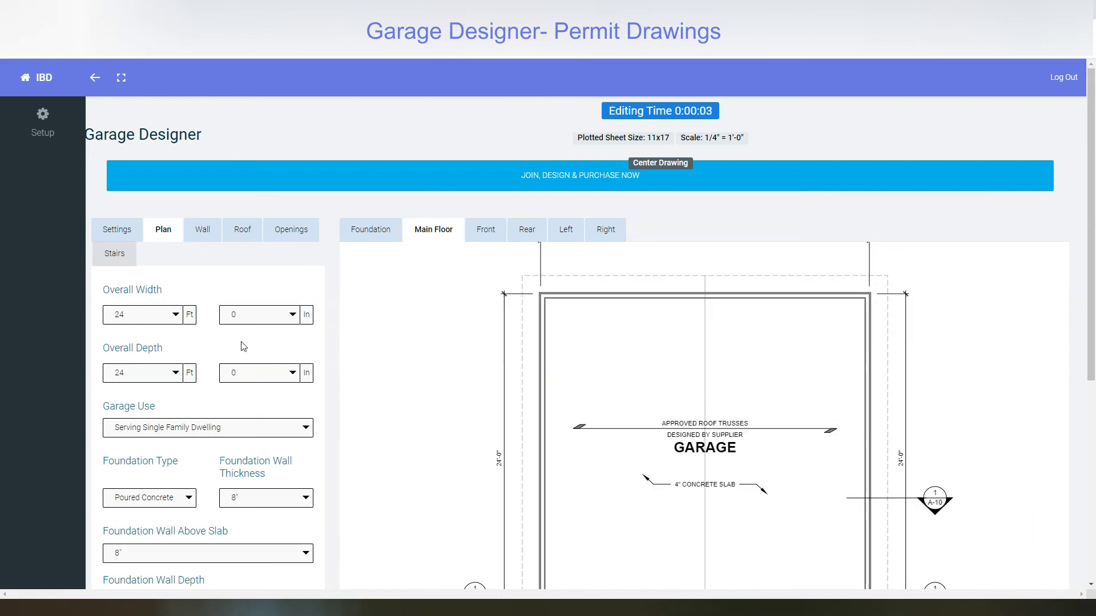
Step: View the front and left elevations of the trial garage and return to the website's home page
click(487, 229)
click(565, 230)
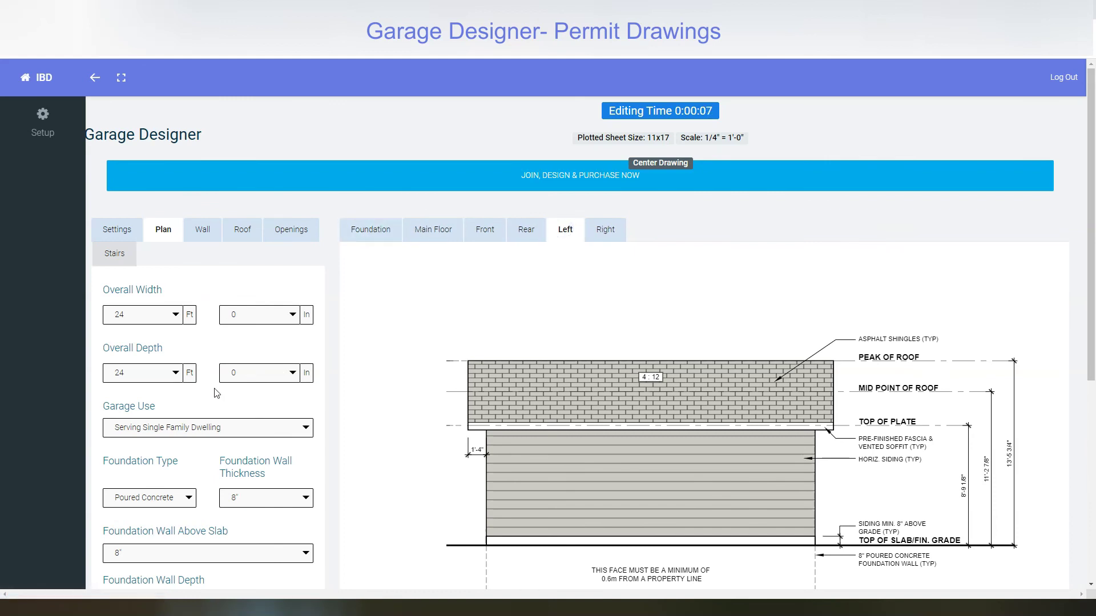
scroll(286, 371, down, 2)
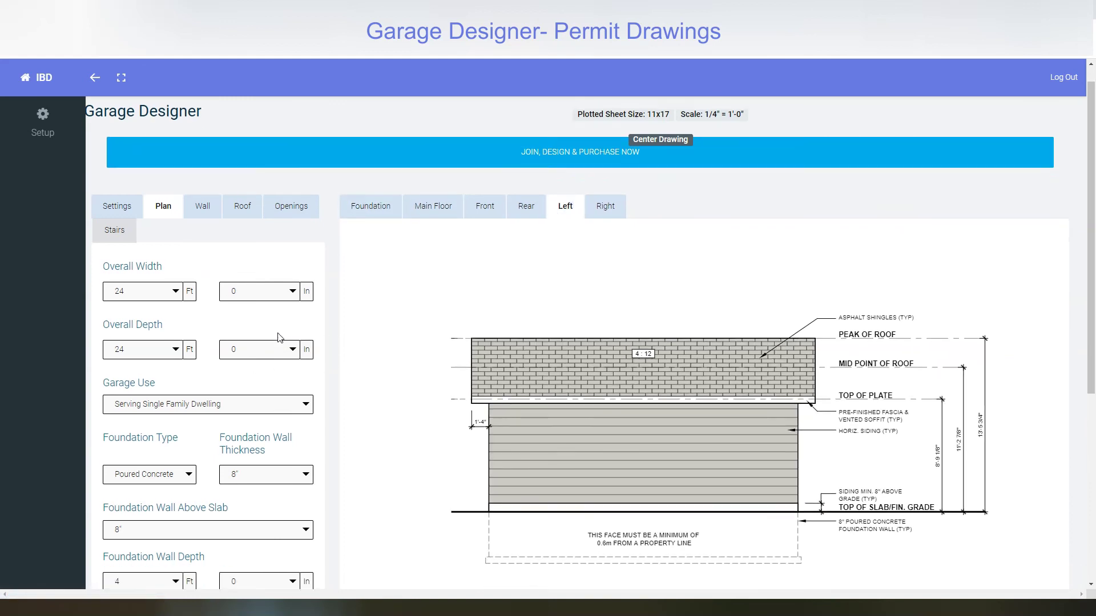
scroll(273, 401, up, 2)
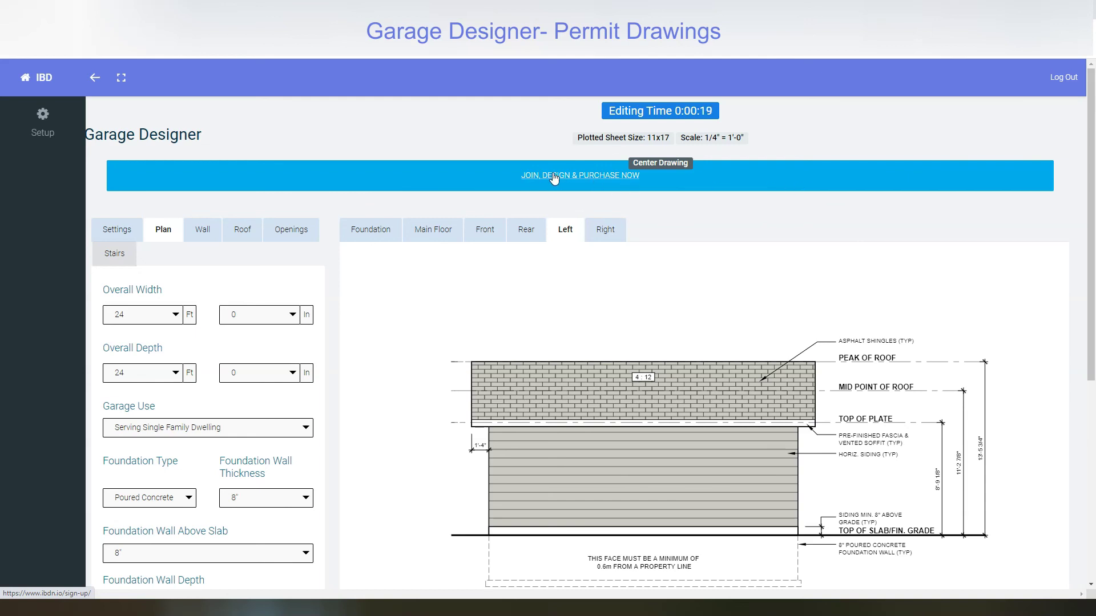
click(44, 82)
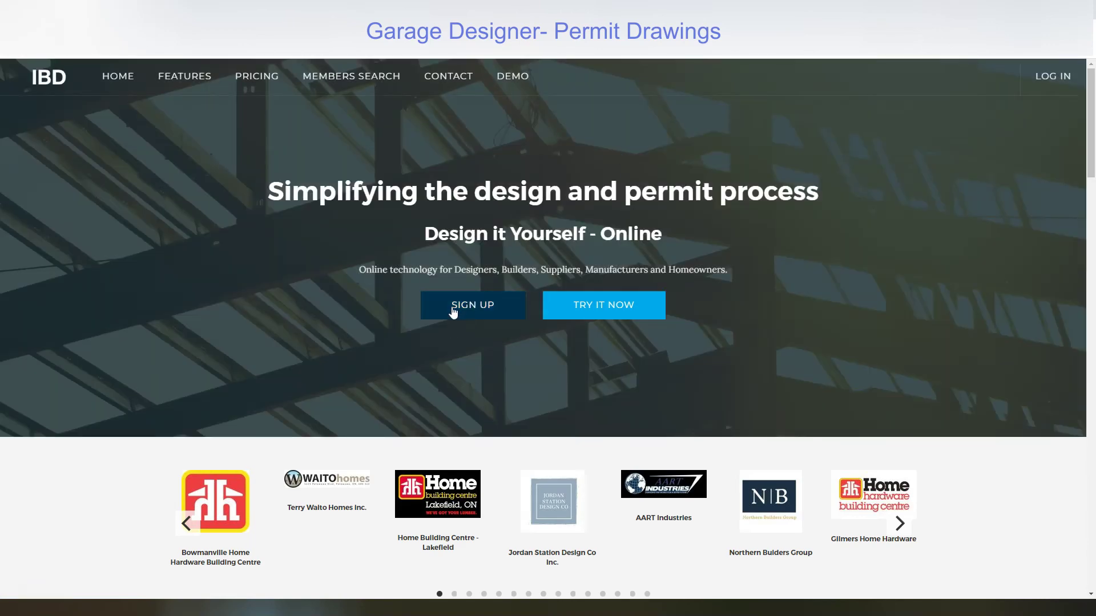